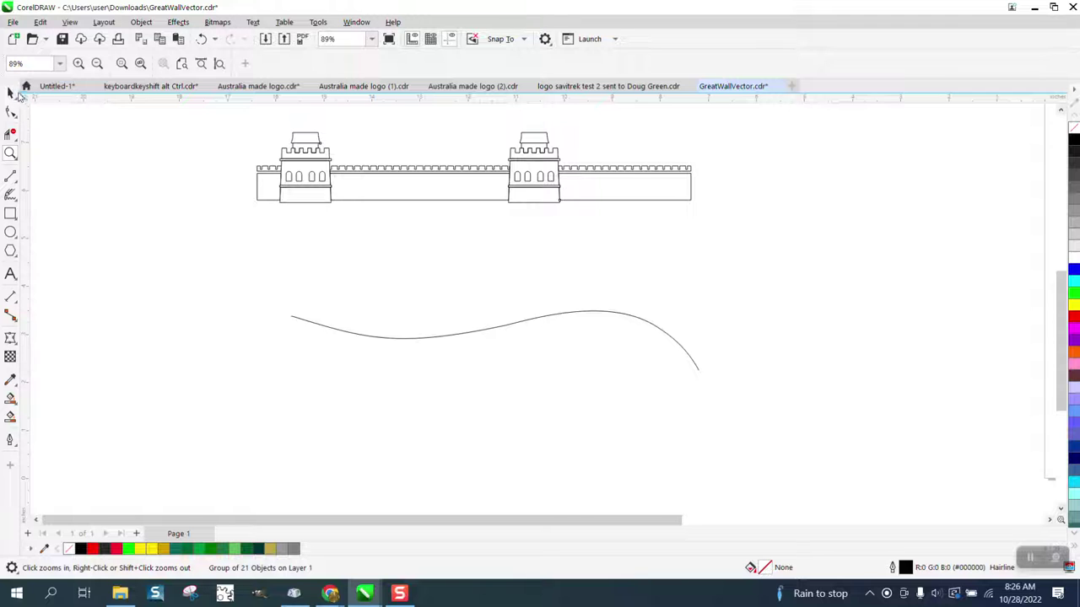
Move the Great Wall group down and right, then zoom in to inspect the left tower's base.
left_click(12, 93)
left_click_drag(475, 166, 577, 238)
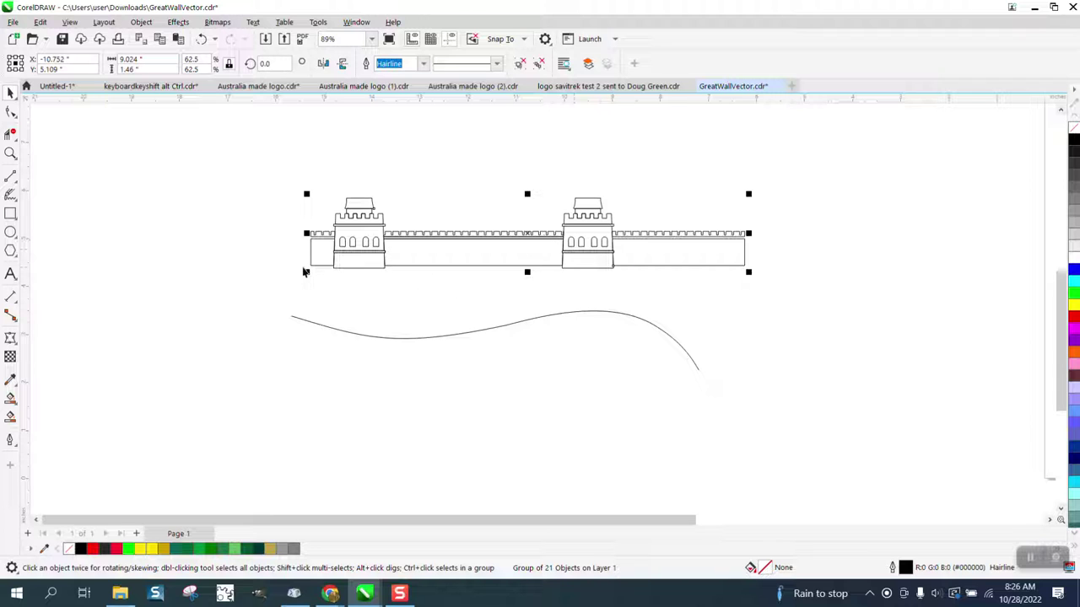
left_click(10, 155)
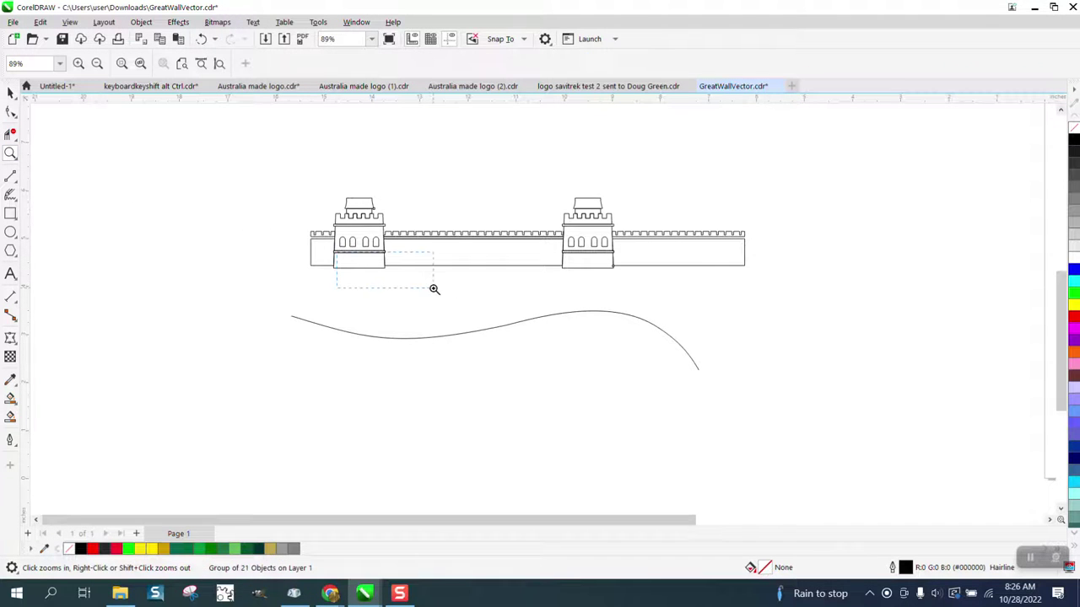
left_click_drag(337, 253, 434, 289)
right_click(472, 286)
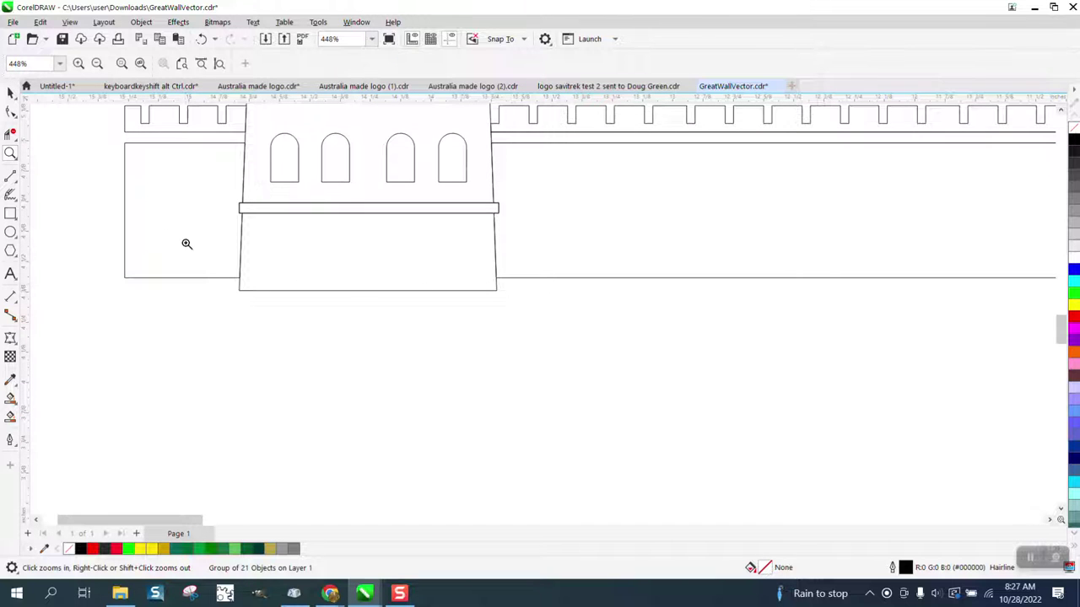
scroll(109, 212, "down", 3)
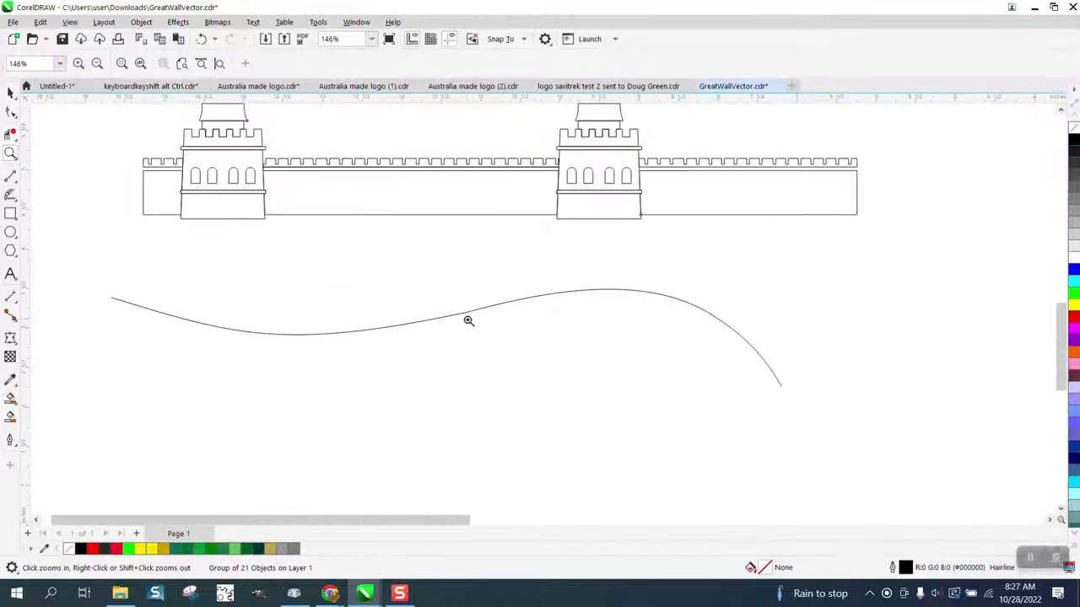
Select the wavy curve, then reselect the Great Wall group.
left_click(10, 93)
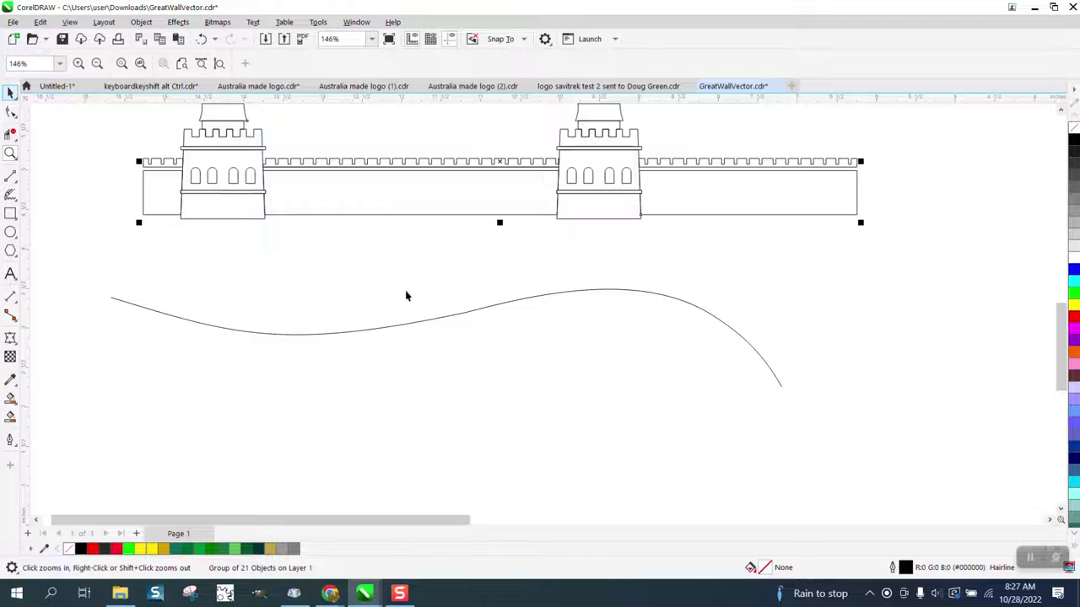
left_click(475, 310)
scroll(486, 314, "down", 1)
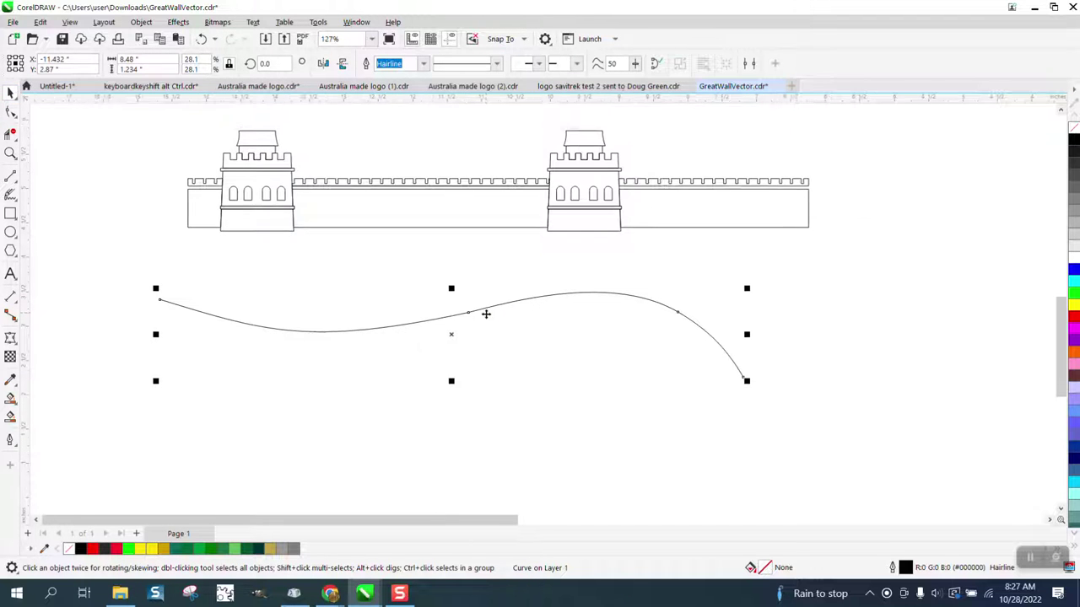
left_click(475, 228)
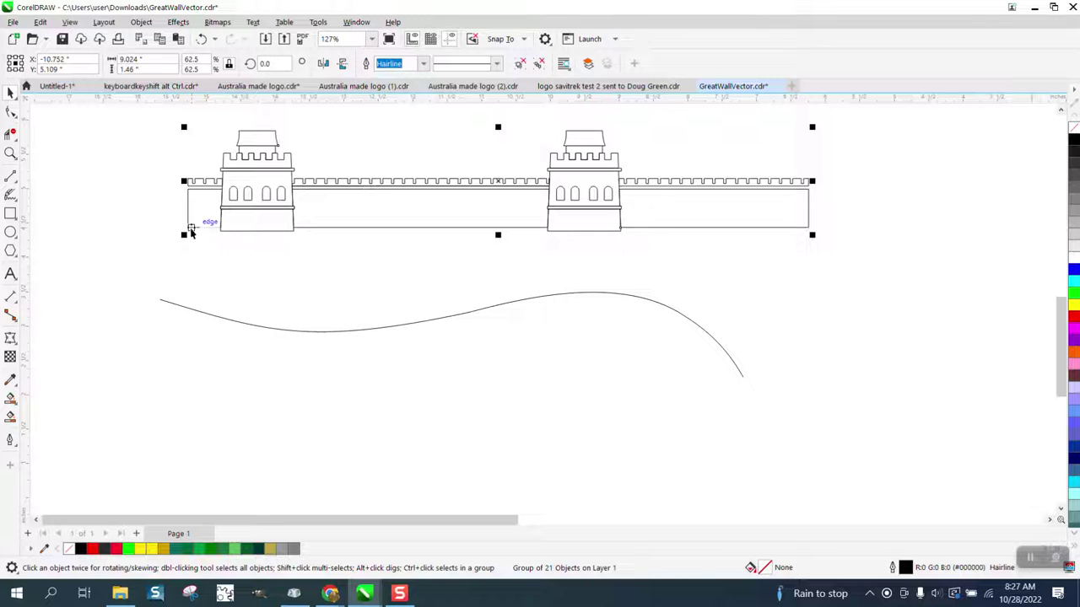
Snap the wall's lower-left corner onto the curve's left end, then select the wavy curve.
left_click_drag(186, 231, 161, 301)
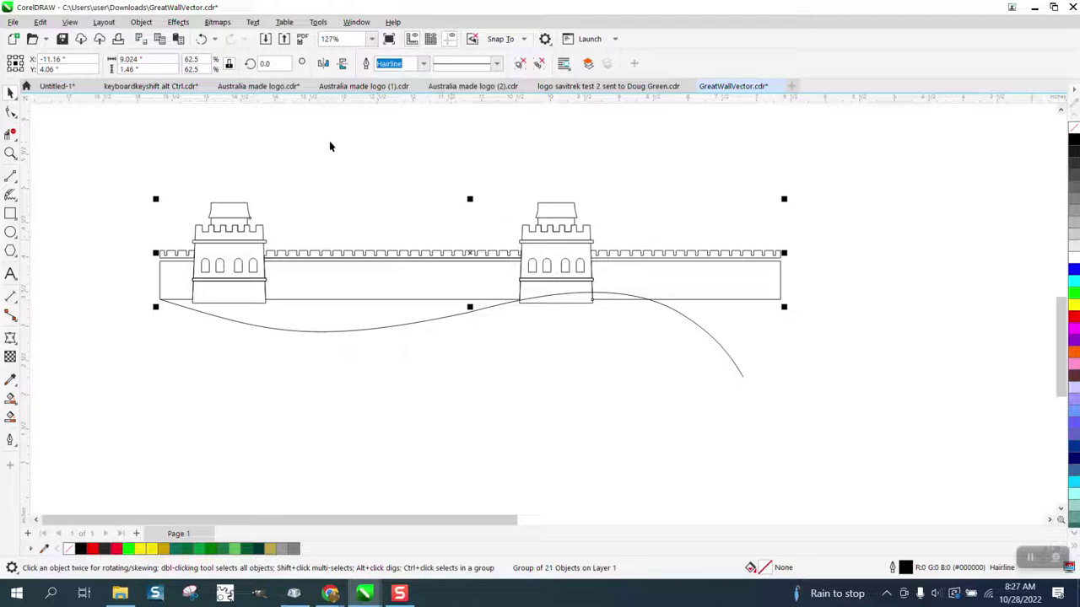
left_click(230, 127)
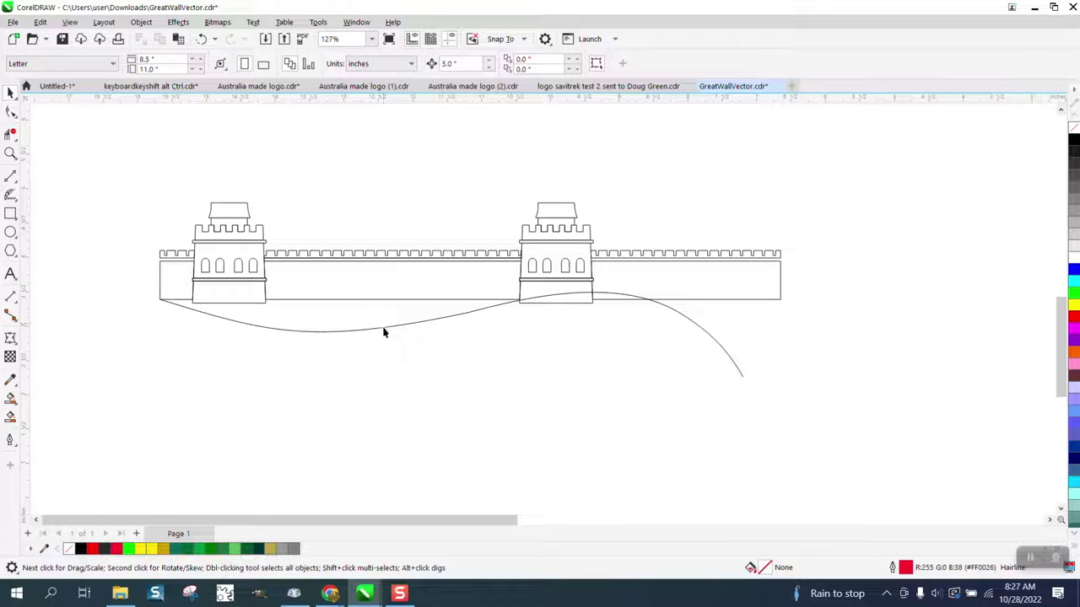
left_click(383, 333)
left_click(357, 22)
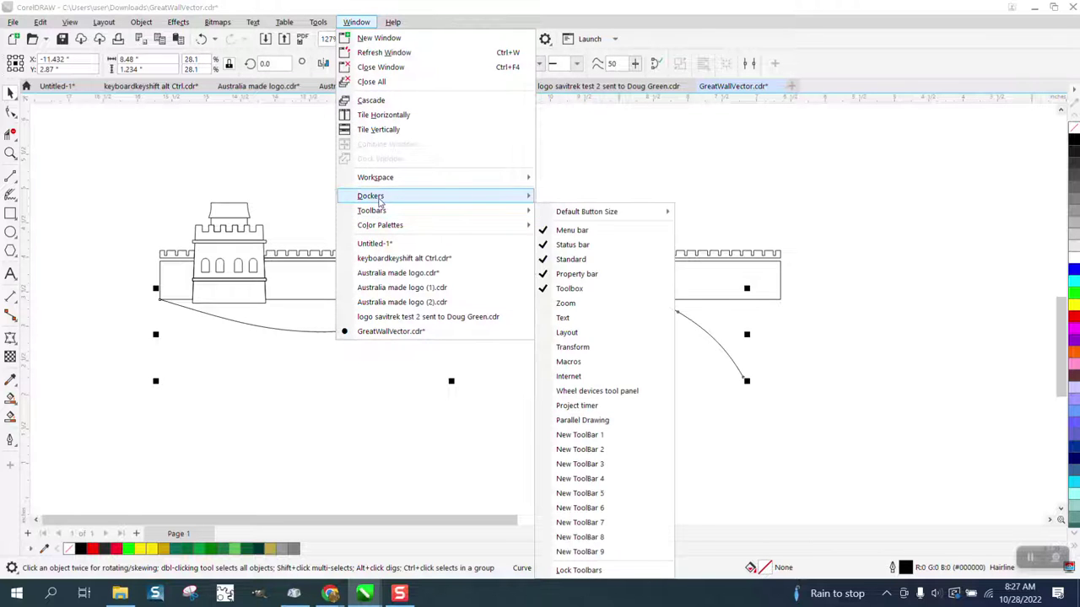
mouse_move(379, 199)
left_click(568, 41)
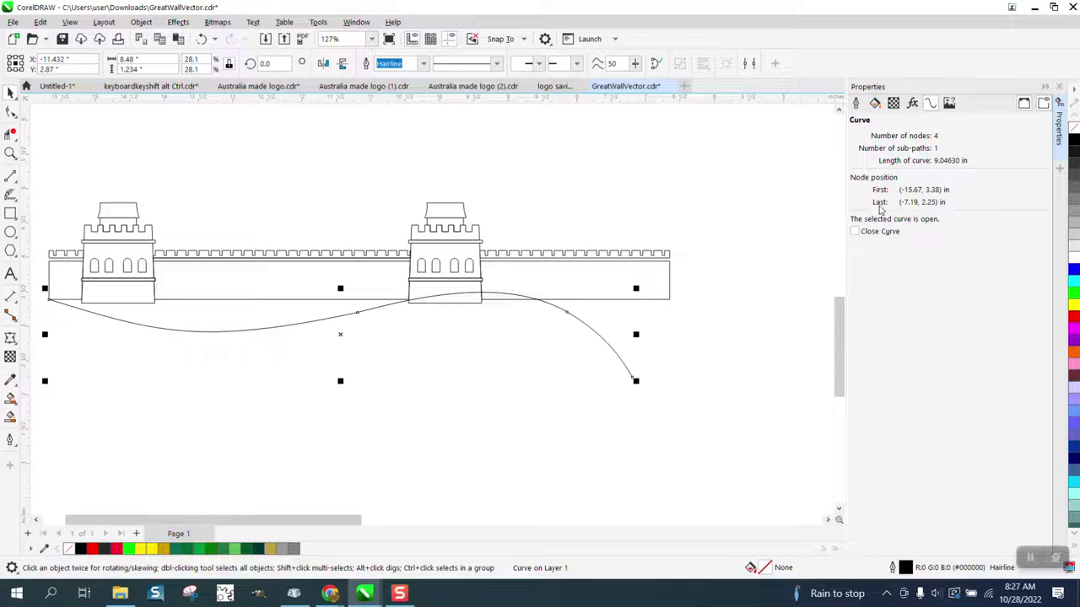
left_click(213, 264)
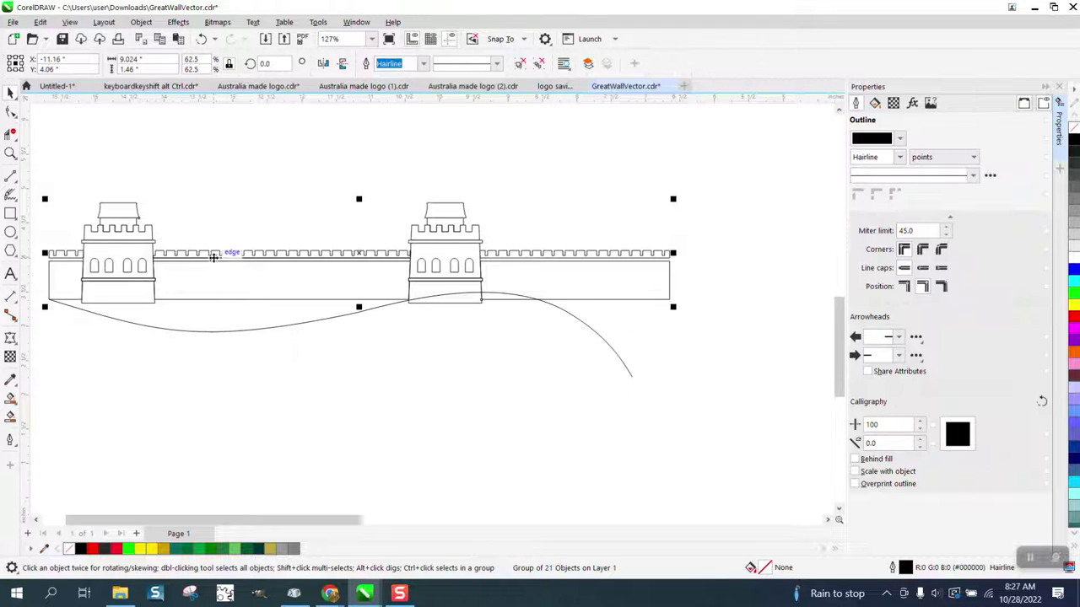
left_click(1057, 87)
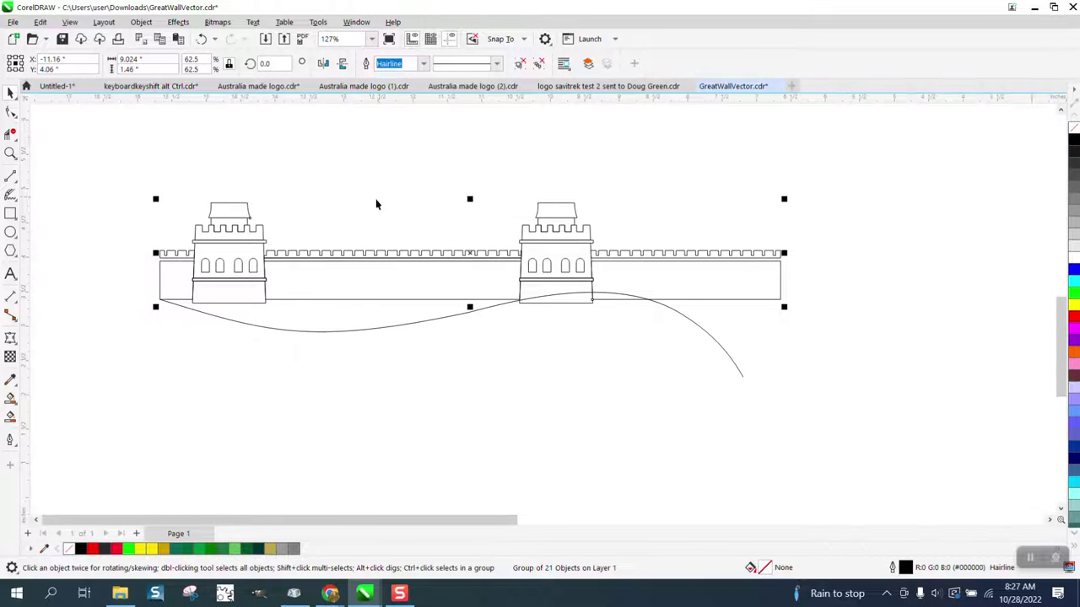
Apply an envelope to the wall group and drag its bottom edge downward into a sag.
left_click(12, 338)
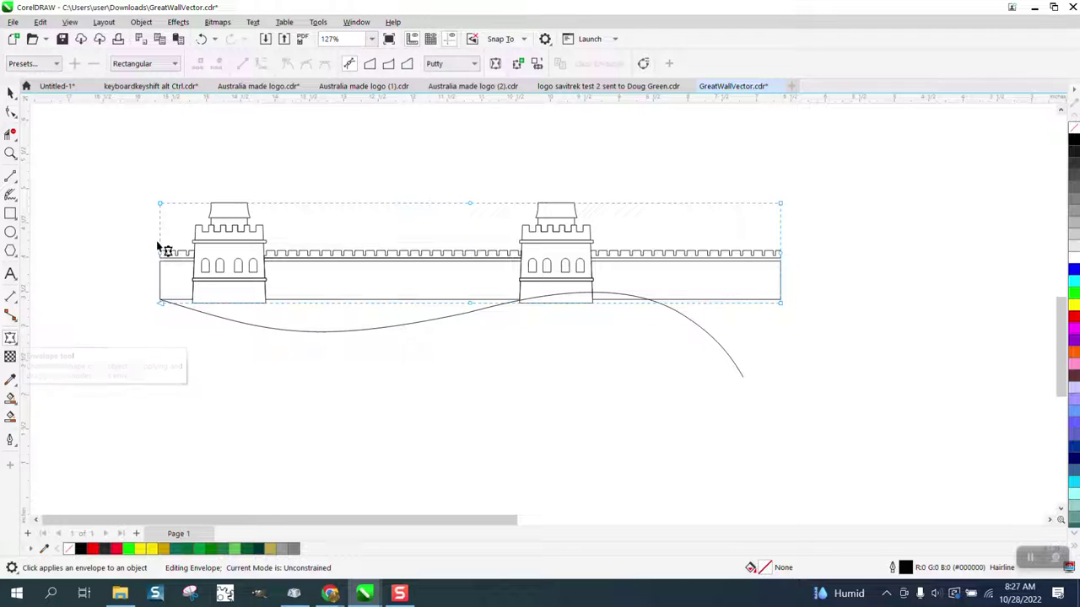
left_click_drag(131, 242, 785, 295)
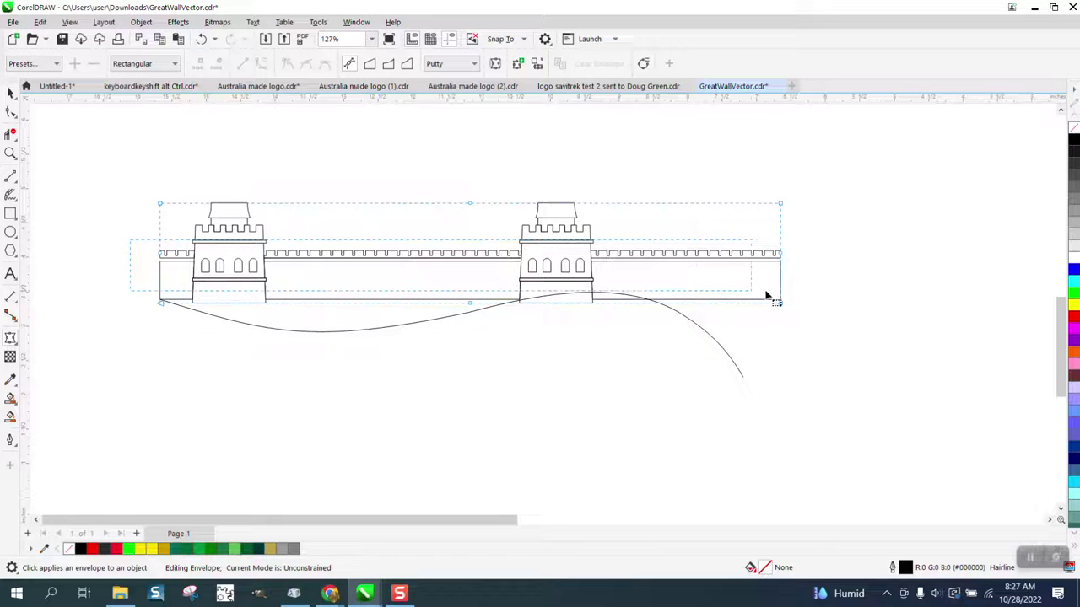
left_click(828, 284)
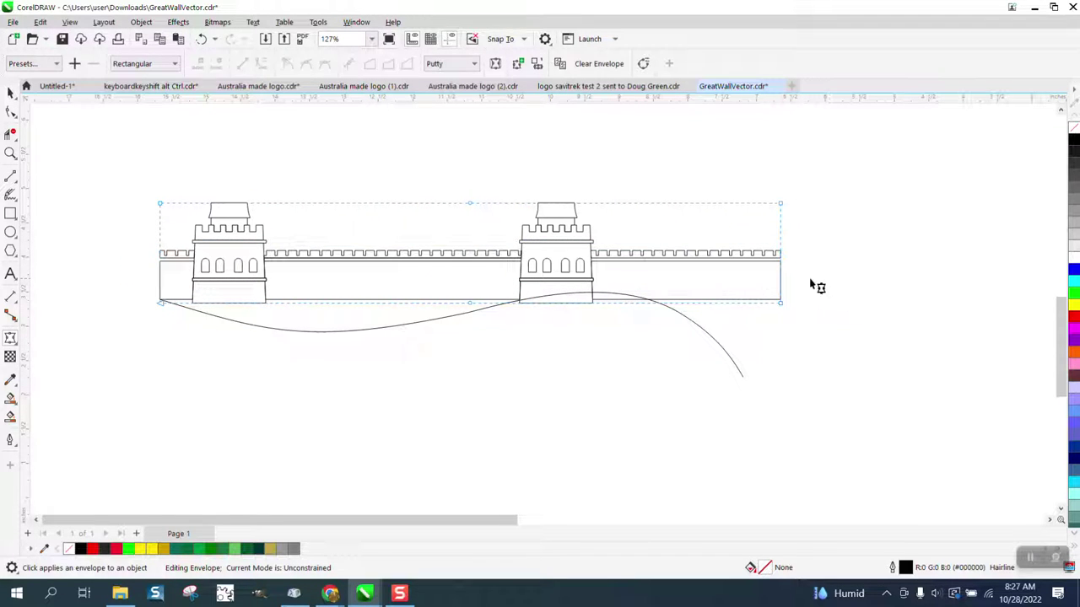
left_click_drag(464, 187, 506, 365)
left_click(520, 377)
left_click_drag(341, 308, 318, 332)
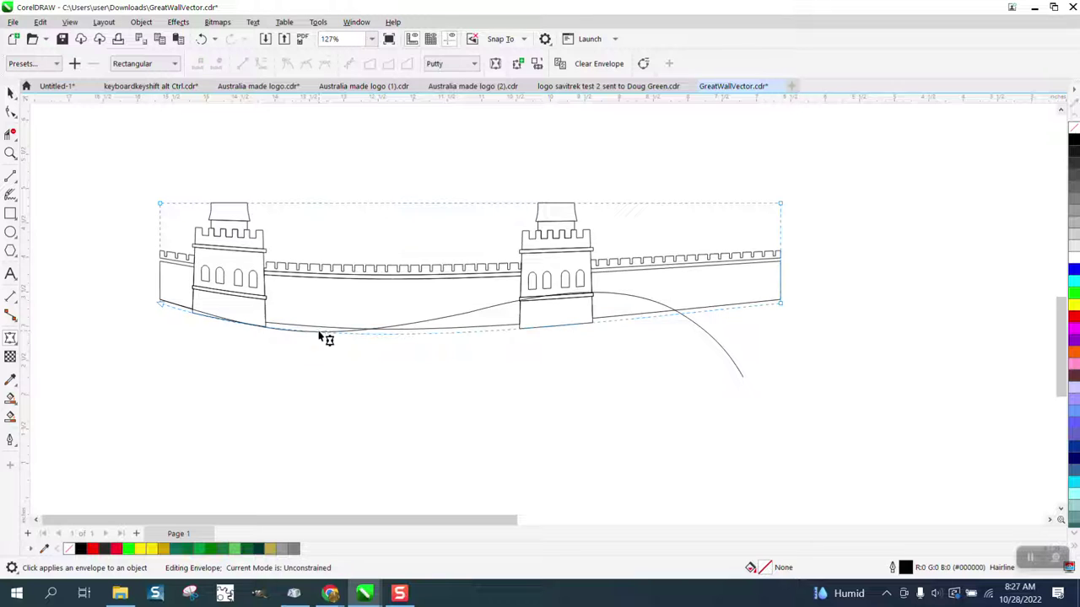
left_click(477, 335)
Raise the envelope's bottom middle, pull its left part down, and nudge the lower-left corner up.
left_click_drag(477, 334, 477, 313)
right_click(476, 312)
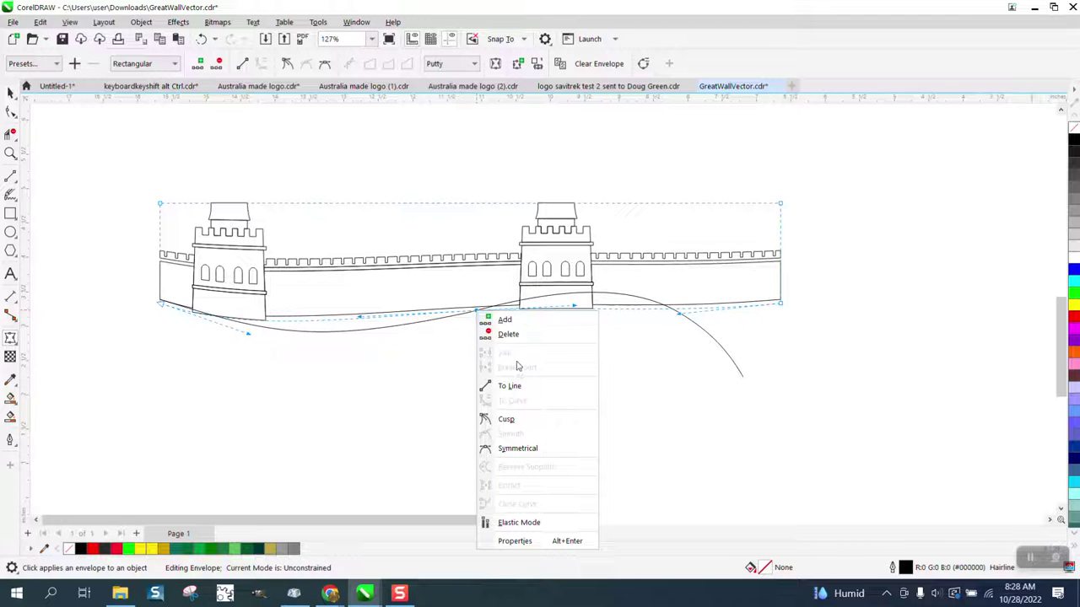
left_click(512, 418)
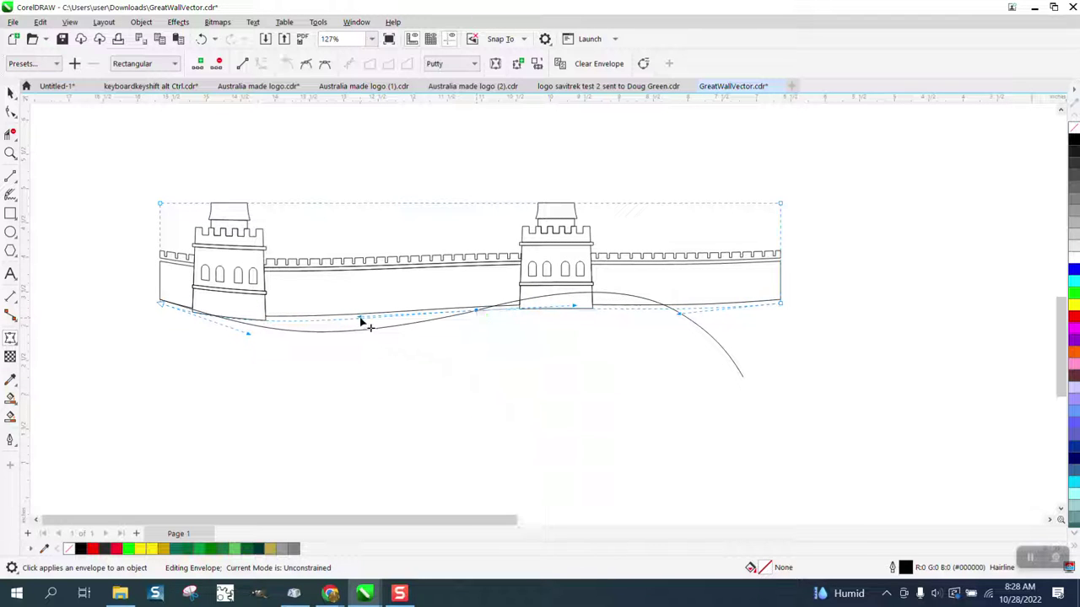
left_click_drag(360, 321, 361, 339)
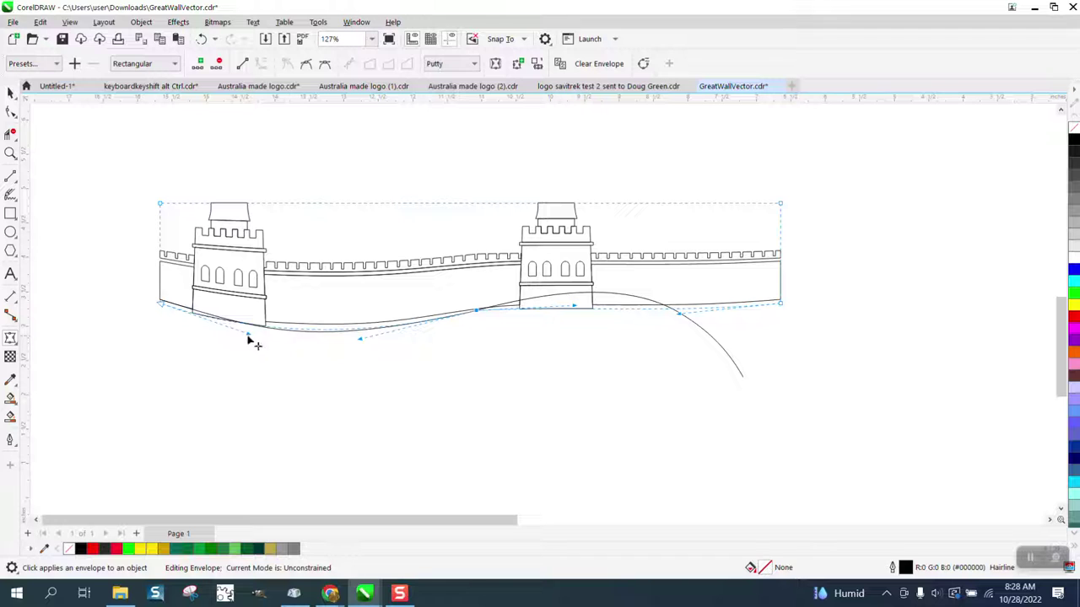
left_click_drag(249, 339, 245, 340)
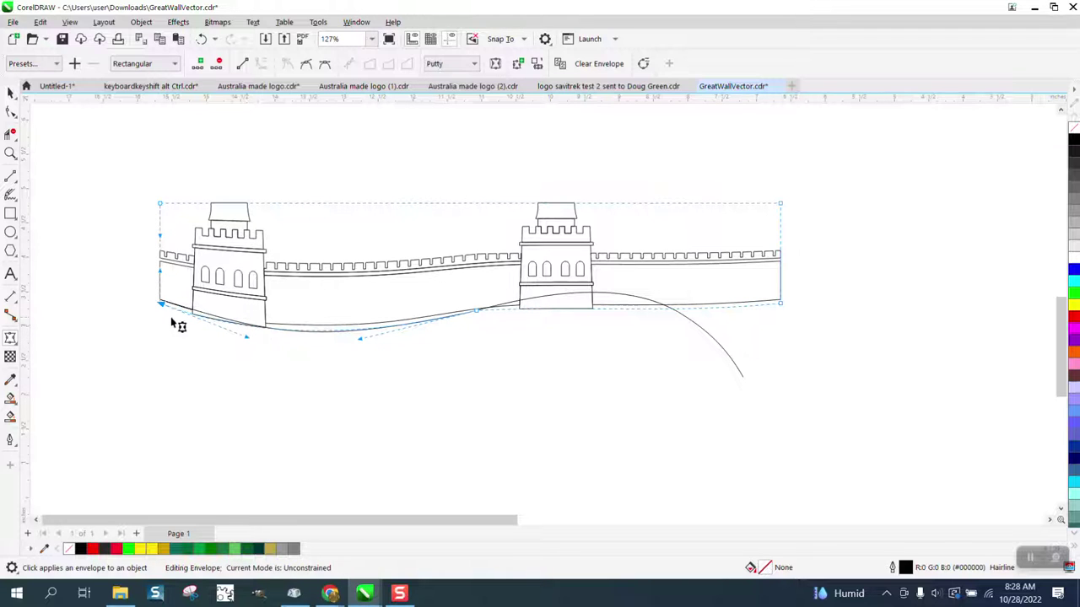
left_click_drag(165, 310, 162, 301)
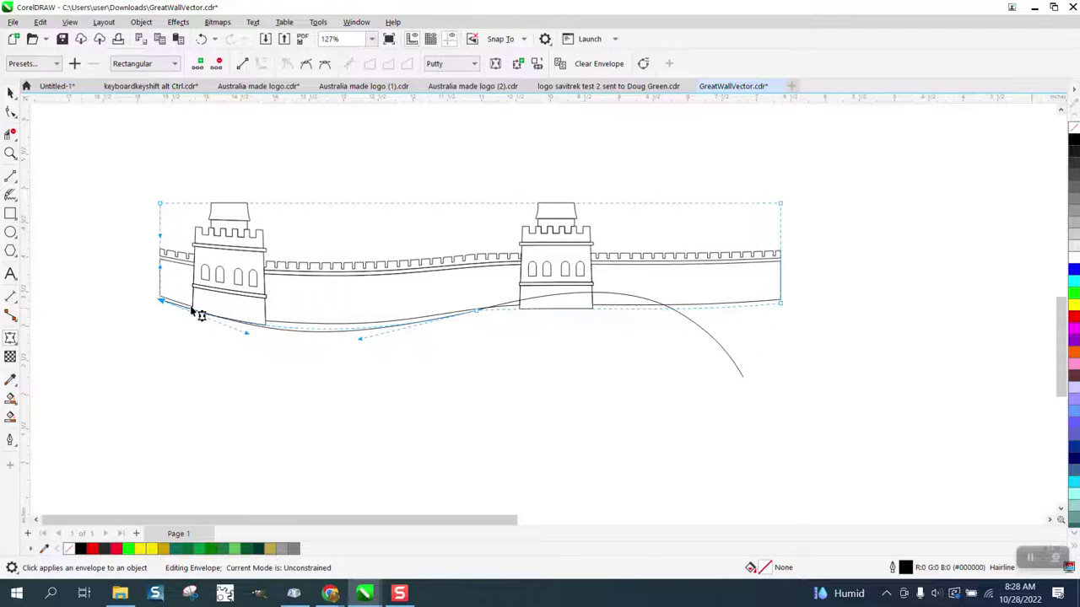
left_click(10, 152)
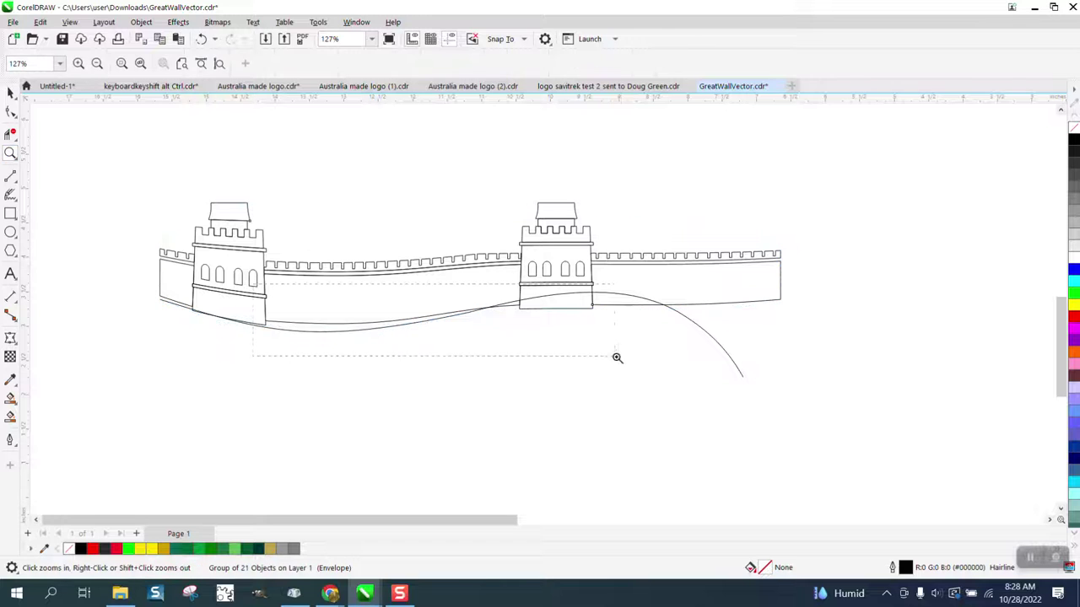
Lower the envelope's bottom-left point and raise the right tower-base point onto the guide curve.
left_click_drag(617, 358, 616, 357)
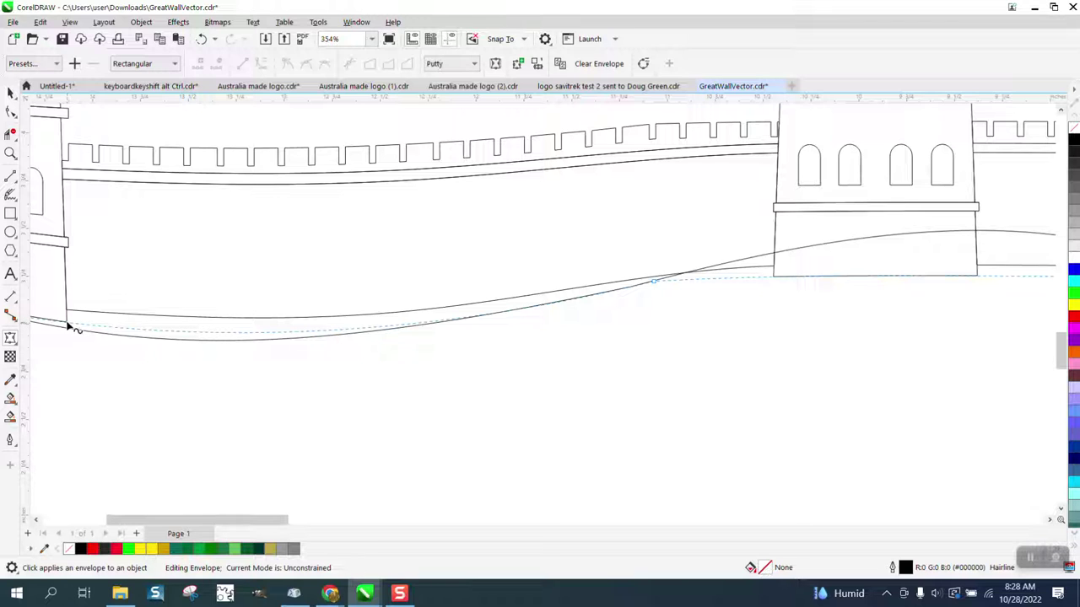
left_click_drag(69, 326, 69, 338)
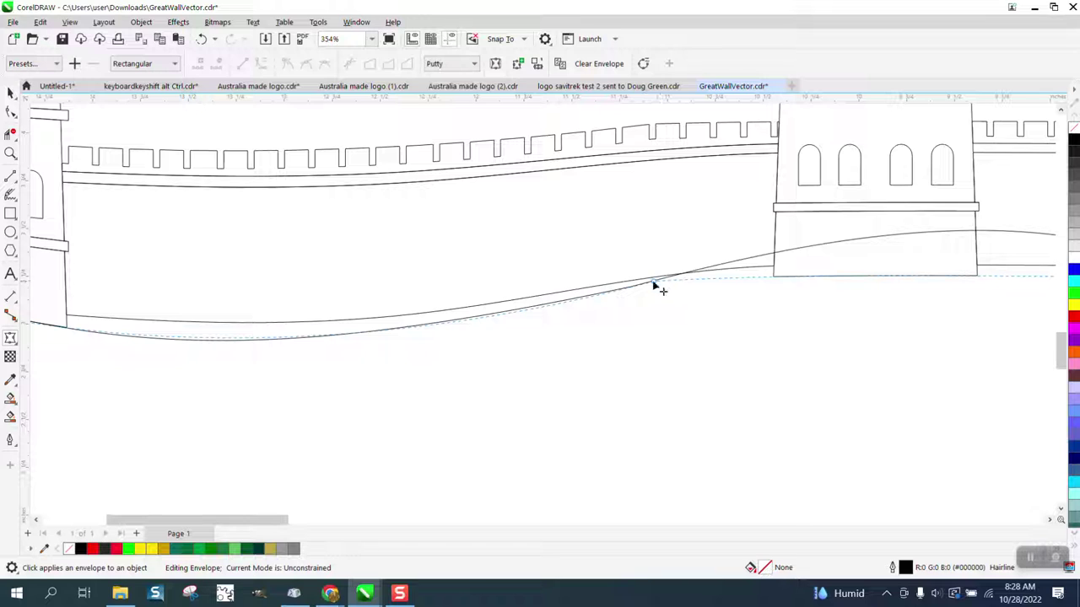
left_click(774, 278)
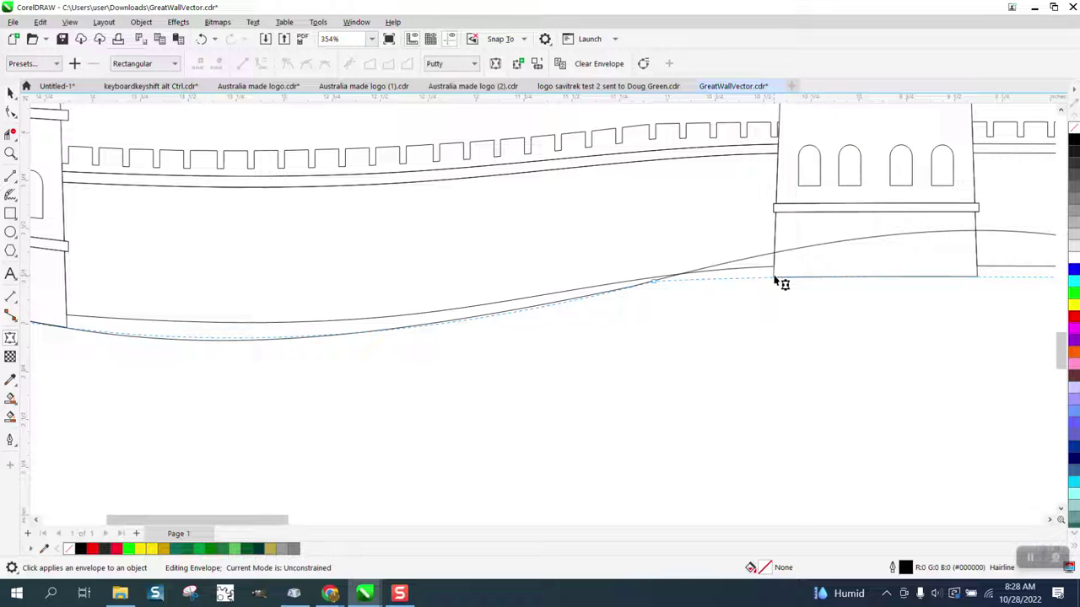
left_click_drag(773, 283, 772, 254)
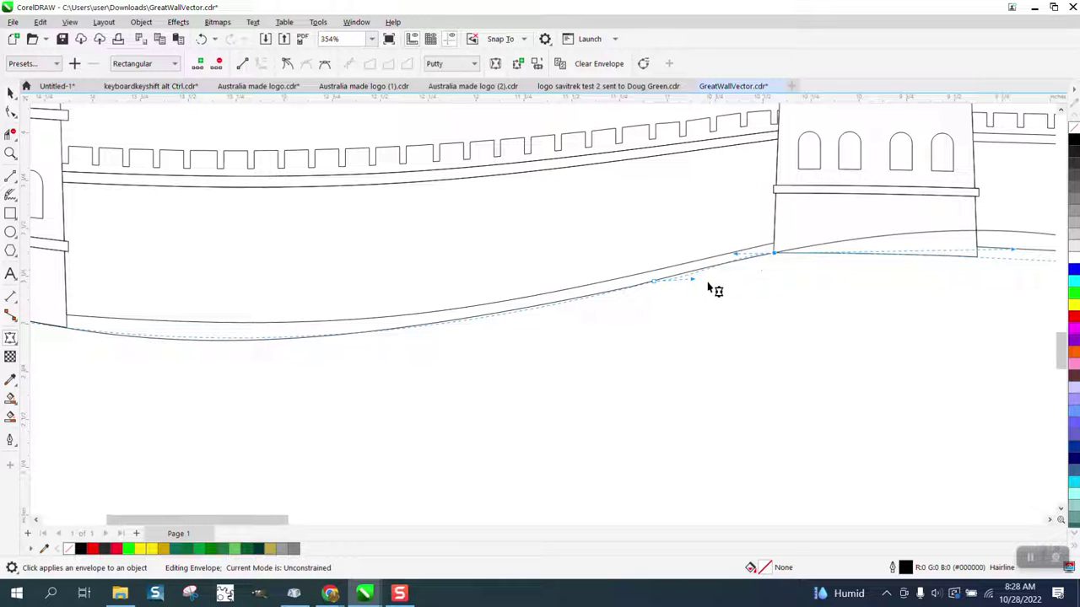
left_click(655, 285)
key("Delete")
left_click(202, 38)
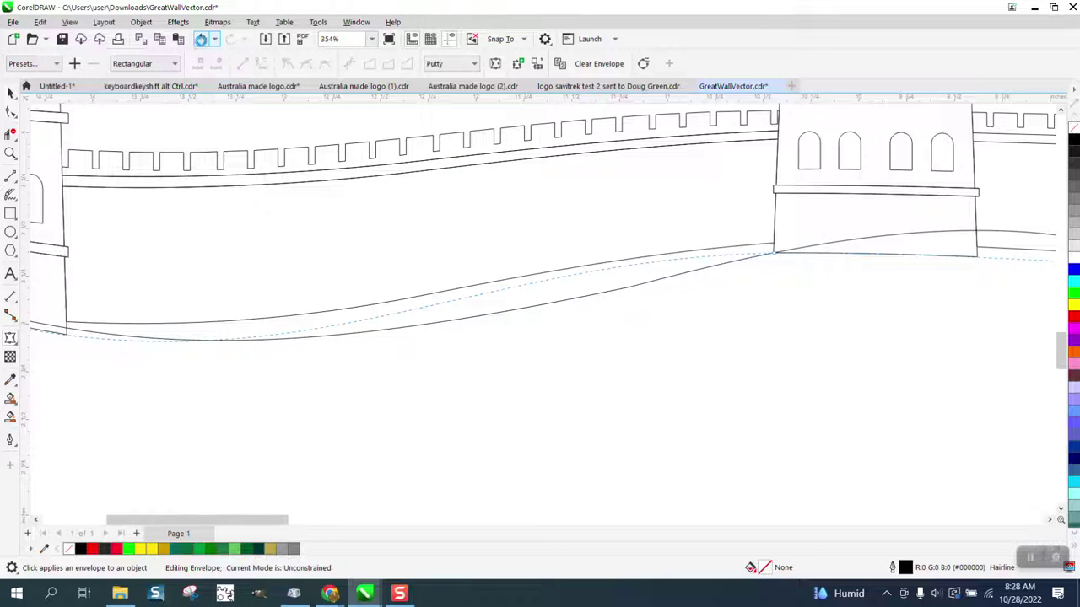
scroll(133, 234, "down", 3)
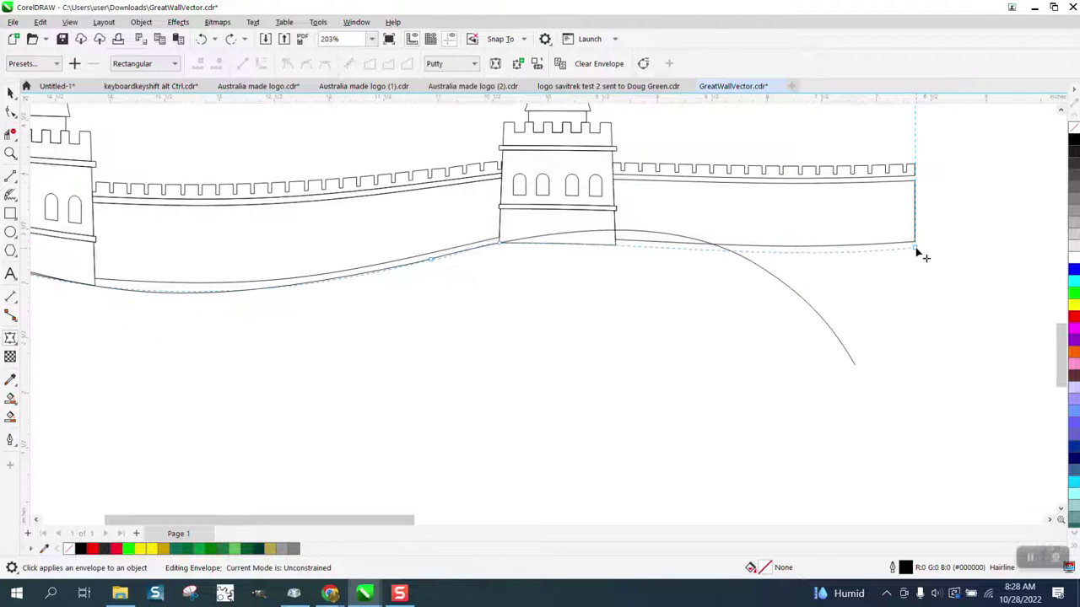
Pull the wall's lower-right corner down along the falling curve and shape the bottom edge to match.
left_click_drag(916, 250, 854, 364)
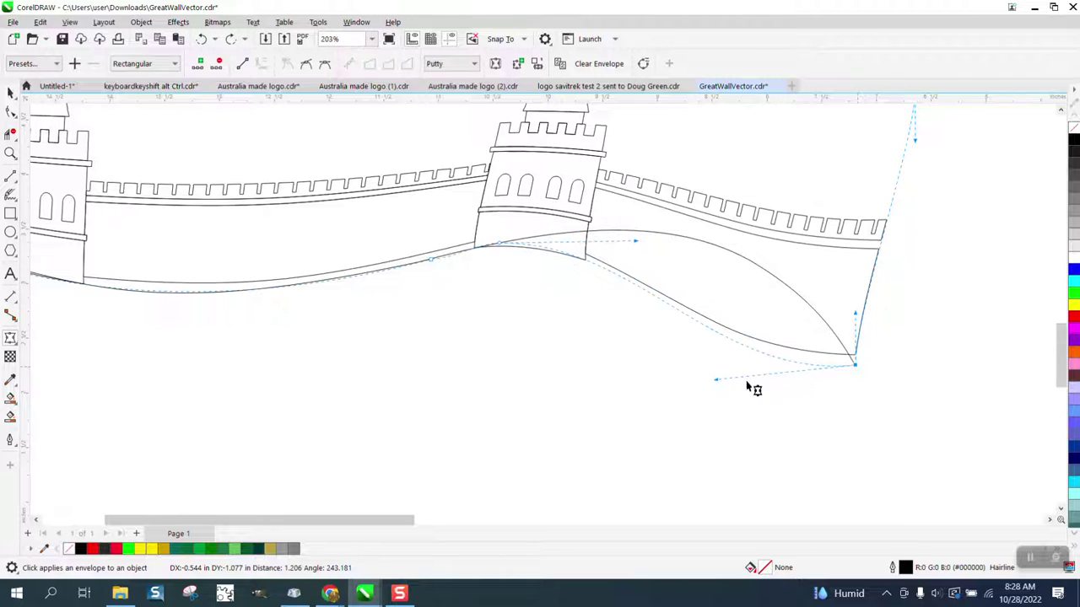
left_click_drag(717, 380, 708, 208)
left_click_drag(638, 241, 638, 229)
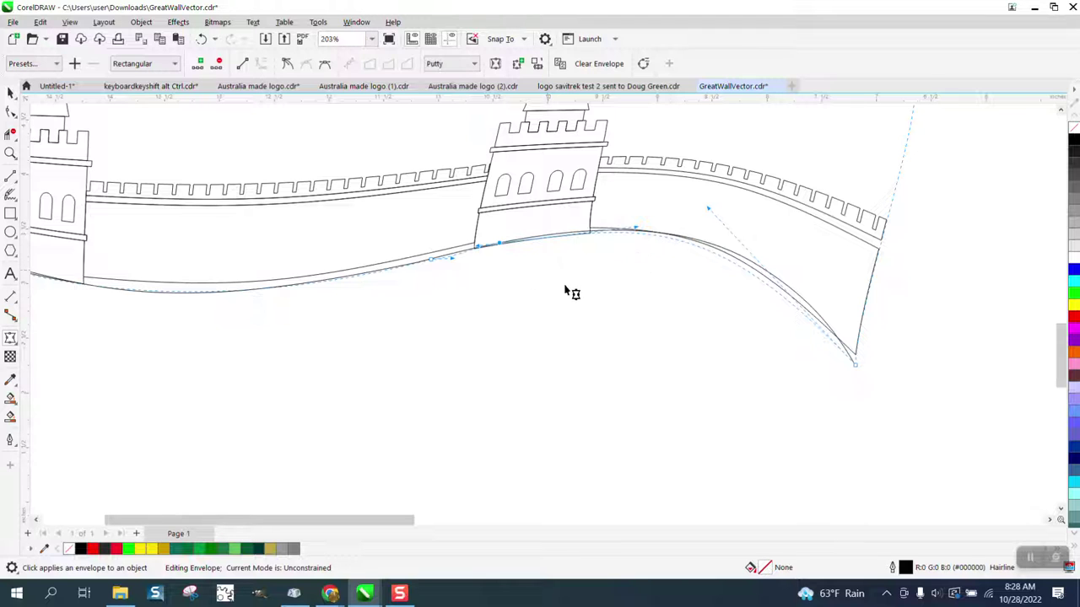
scroll(658, 316, "down", 1)
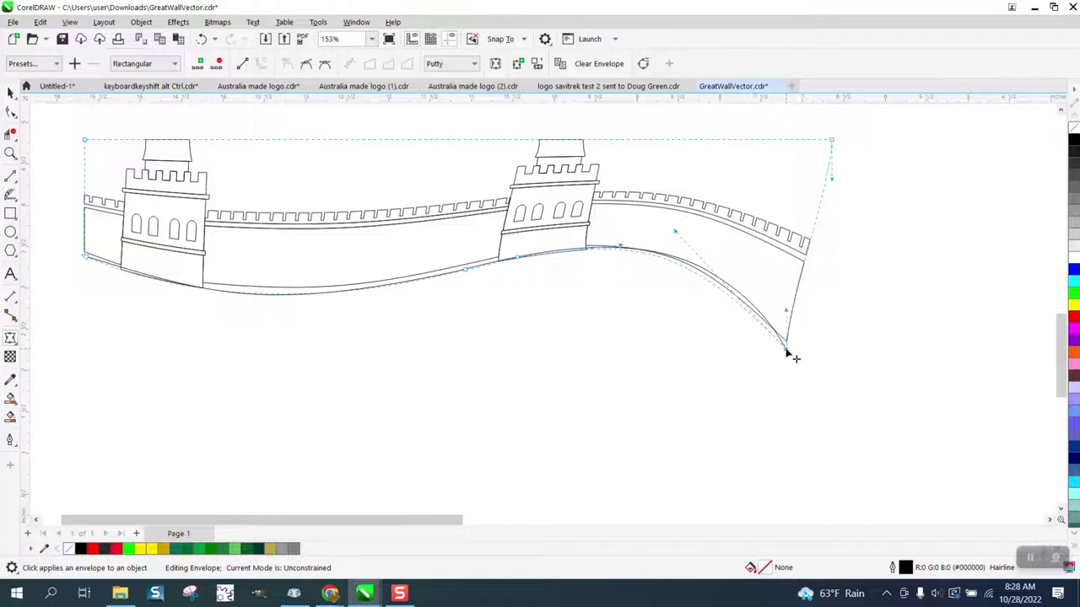
left_click_drag(786, 349, 785, 345)
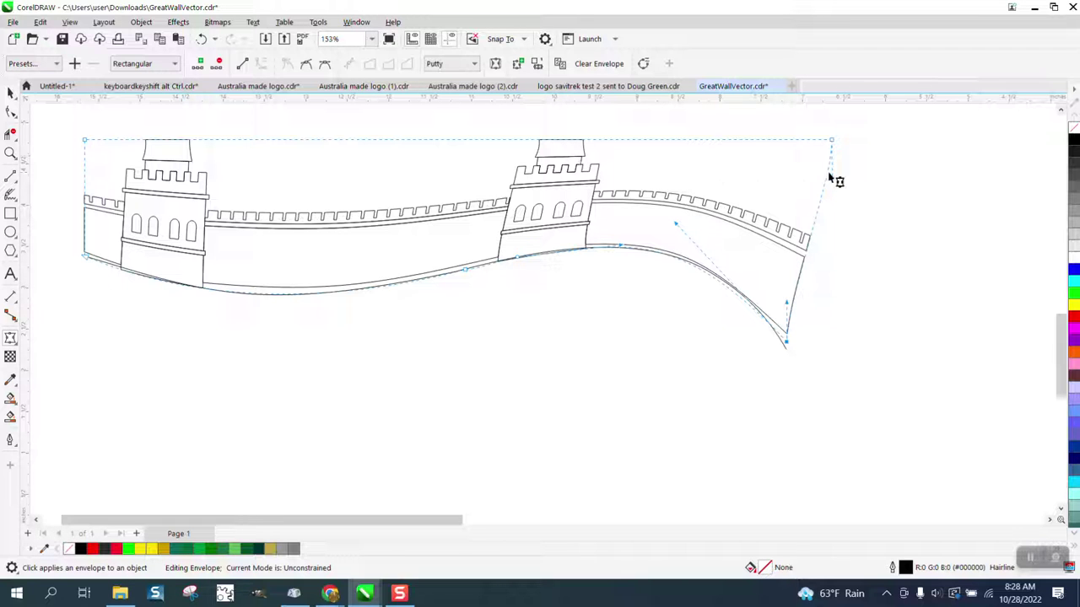
Straighten the wall's right edge by dragging the top-right envelope node inward.
left_click_drag(831, 143, 777, 138)
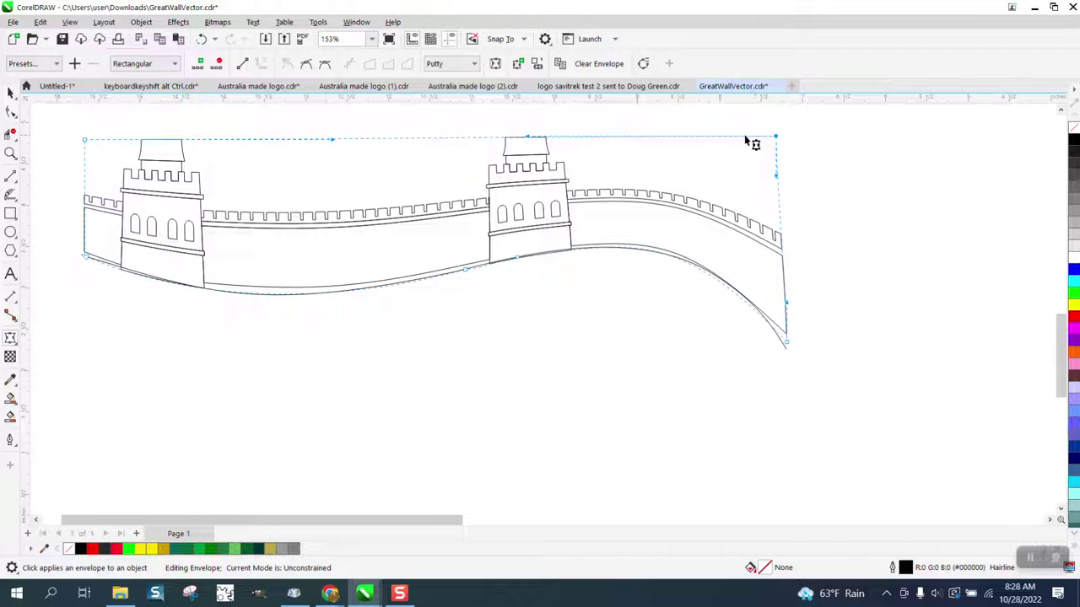
left_click_drag(776, 140, 780, 137)
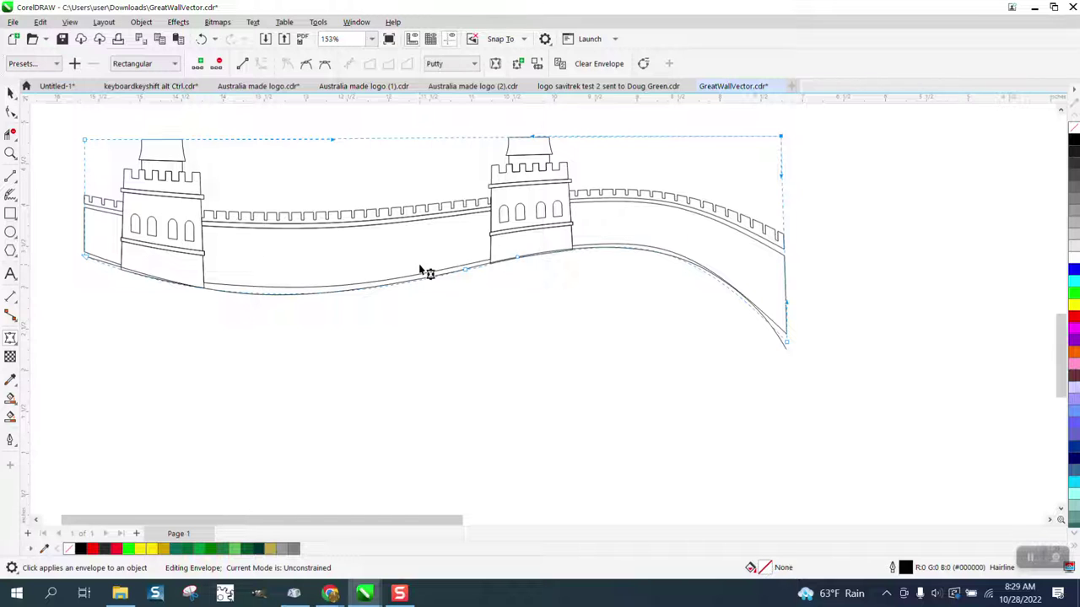
left_click(10, 153)
Zoom into the right tower's base and align the envelope's lower edge with the wall's base.
left_click_drag(422, 210, 619, 302)
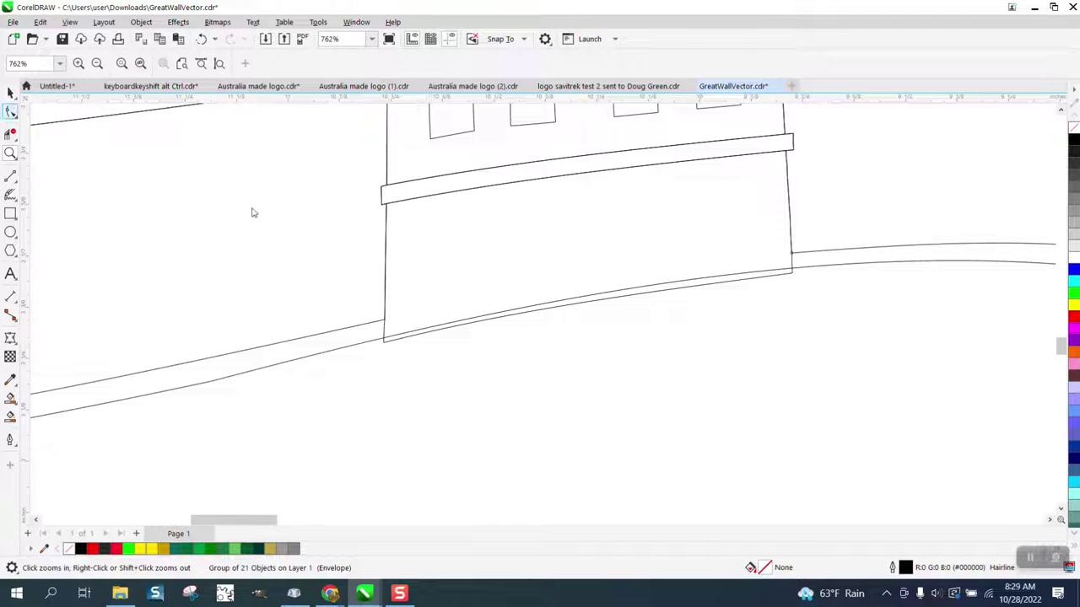
key("space")
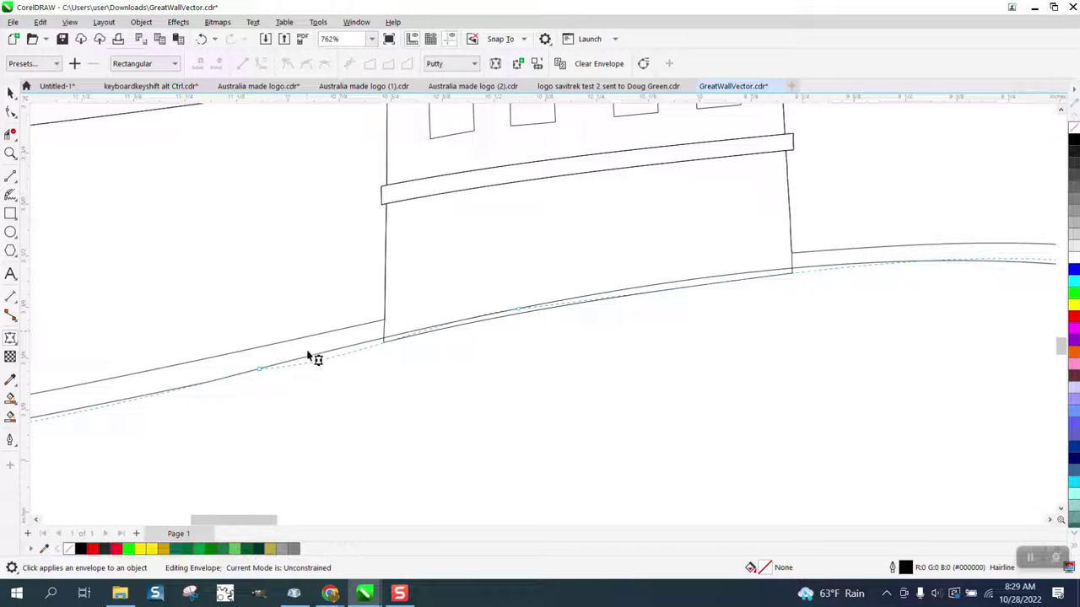
left_click(259, 368)
left_click_drag(341, 366, 340, 319)
scroll(398, 287, "down", 2)
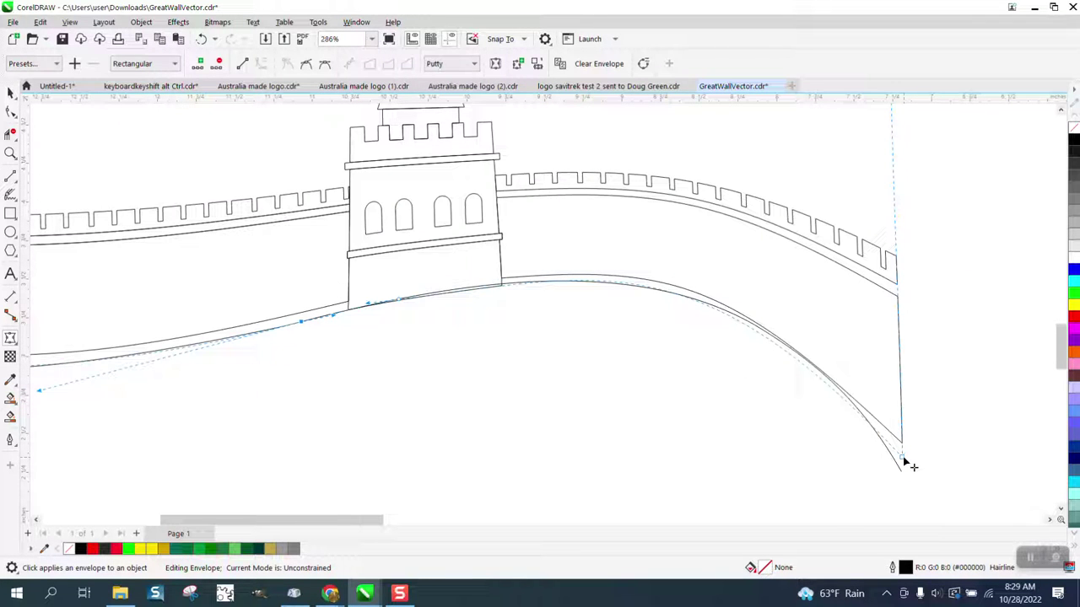
Drop the right-end corner lower, fit the bottom curve to the guide, and nudge the top-right node.
left_click_drag(905, 462, 904, 481)
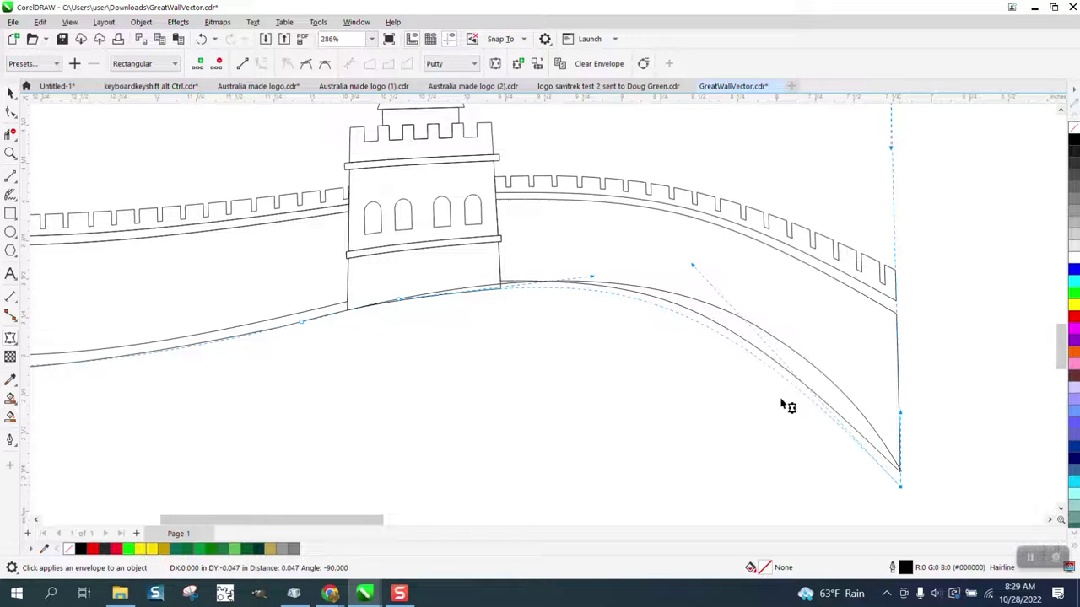
left_click_drag(692, 261, 782, 253)
left_click_drag(593, 279, 594, 275)
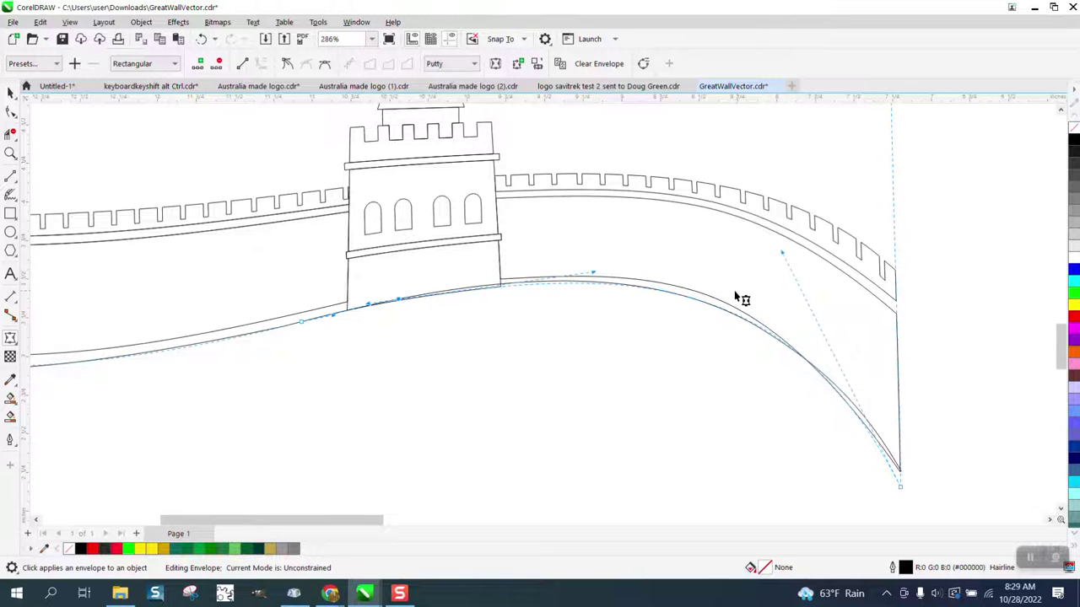
scroll(734, 290, "down", 2)
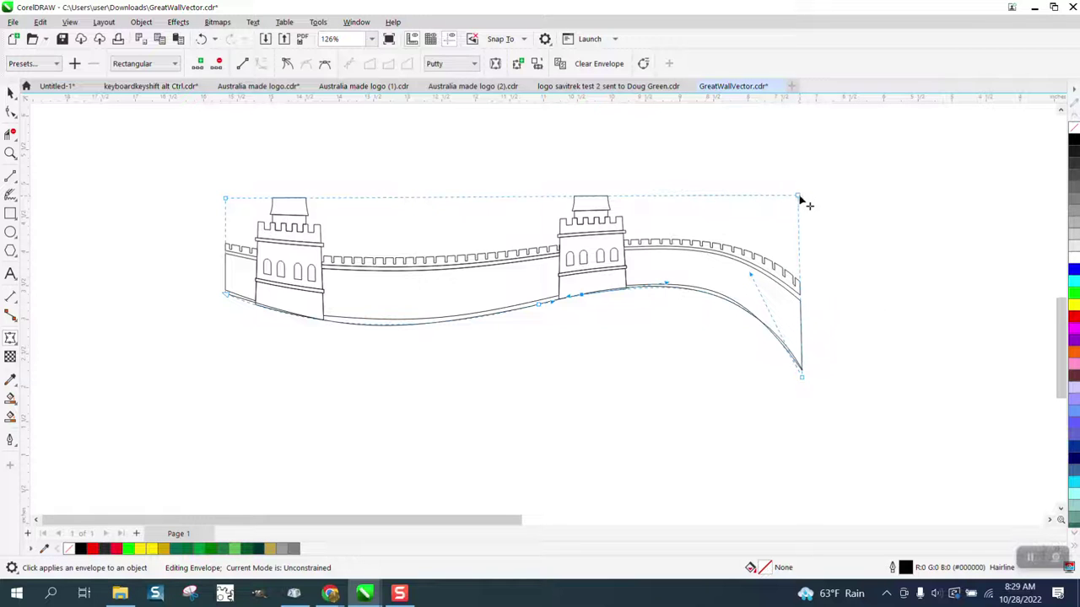
mouse_move(799, 196)
left_mouse_down()
mouse_move(790, 197)
mouse_move(804, 196)
left_mouse_up()
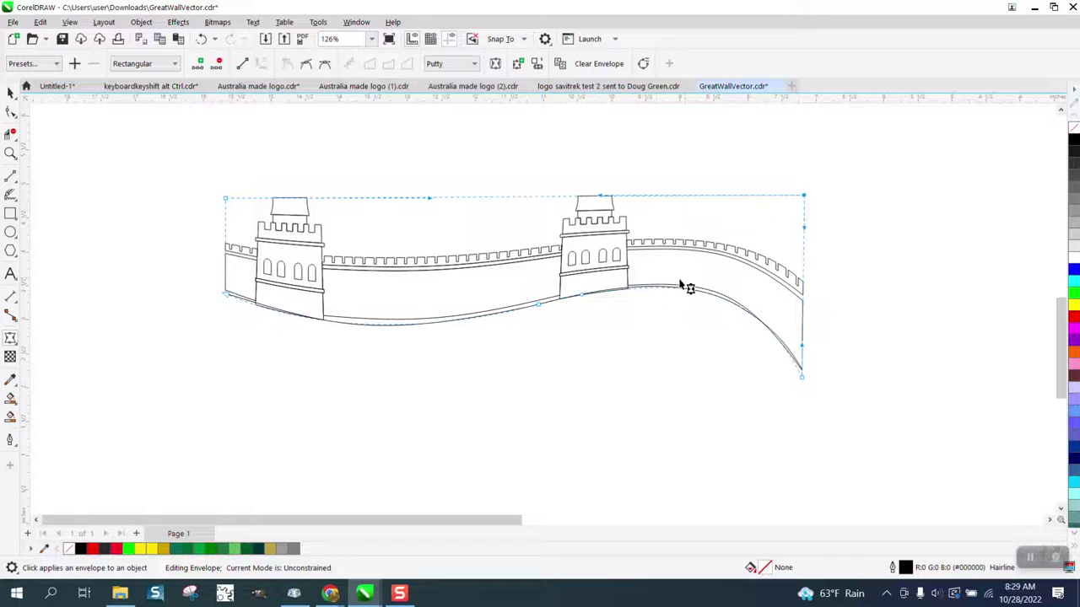
left_click(10, 154)
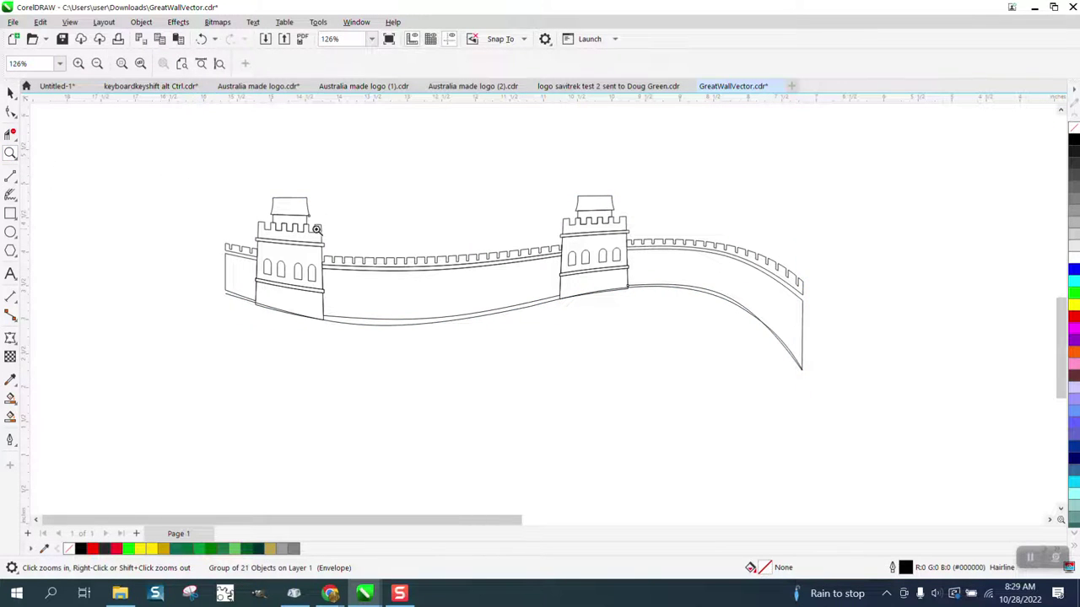
Move the wavy guide curve down below the wall.
left_click(10, 93)
left_click(359, 331)
left_click_drag(360, 329, 350, 442)
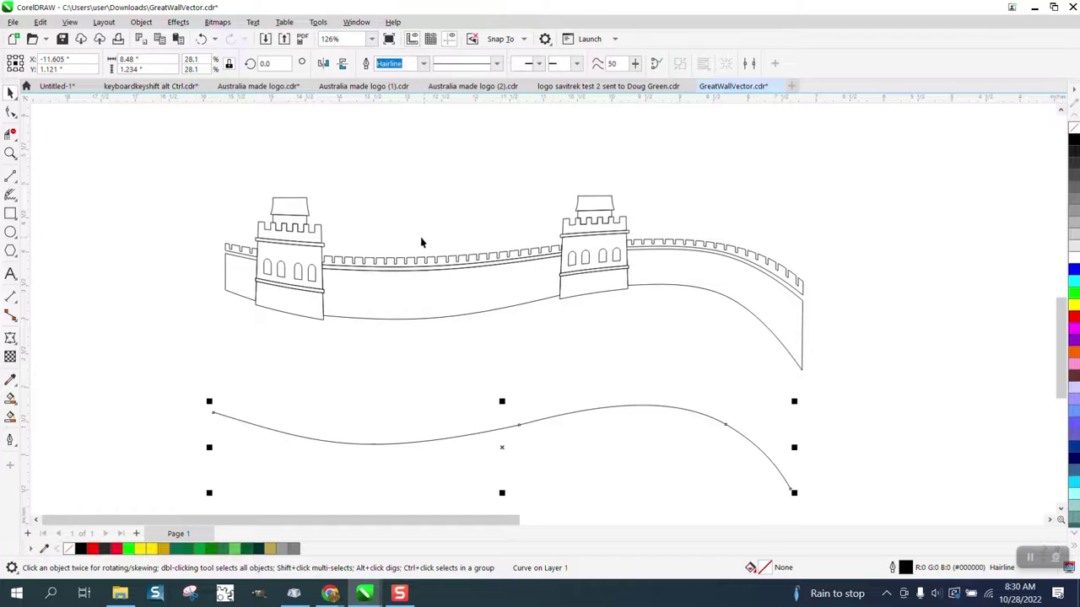
scroll(422, 243, "down", 1)
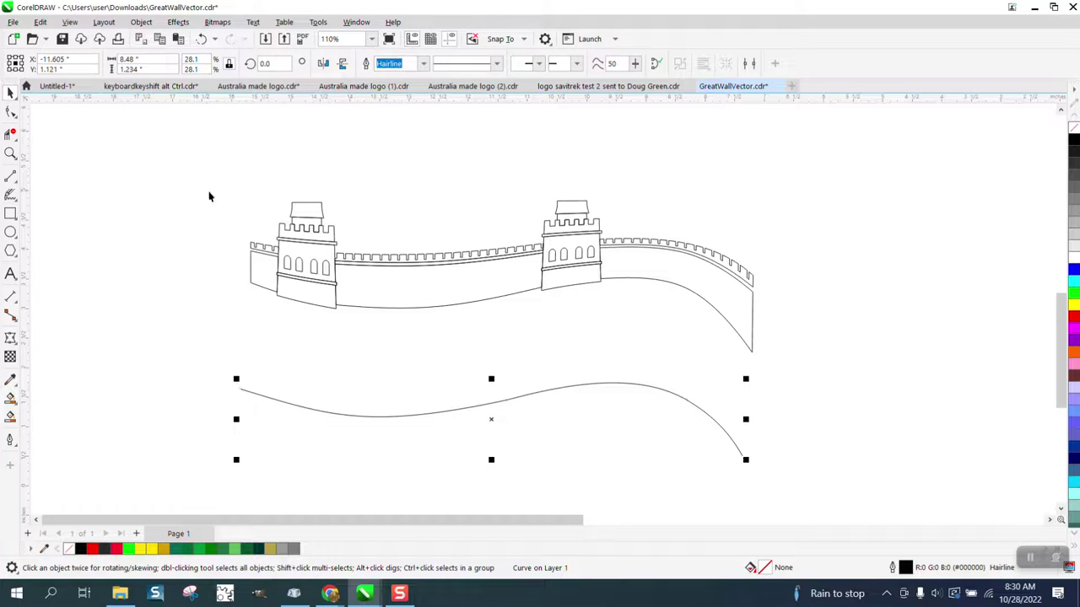
Select the whole enveloped Great Wall group and zoom in on it.
mouse_move(211, 183)
left_mouse_down()
mouse_move(405, 265)
mouse_move(813, 351)
mouse_move(841, 376)
left_mouse_up()
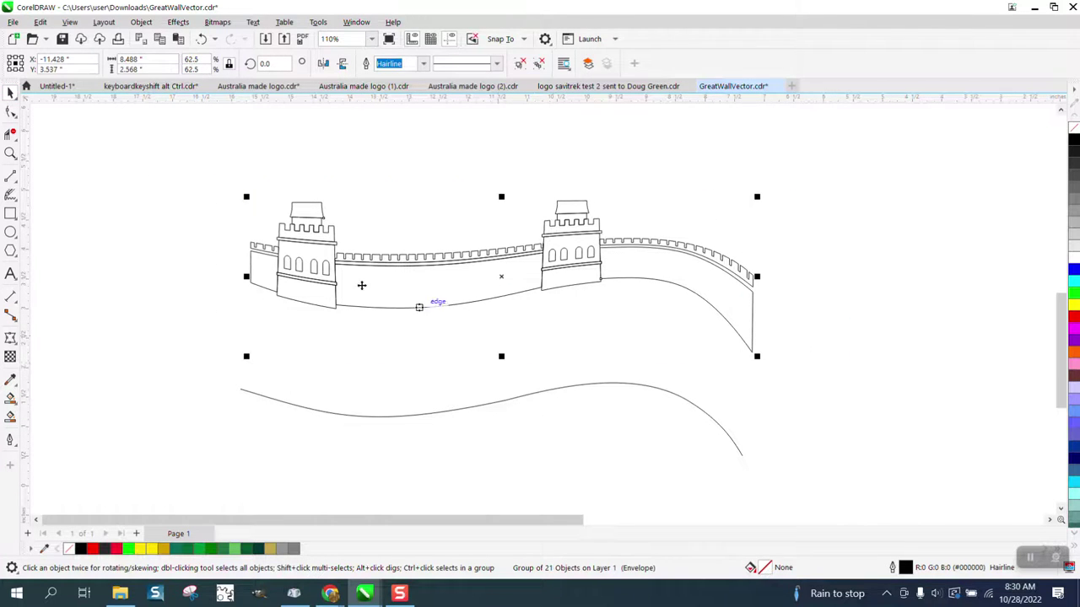
left_click(11, 153)
left_click_drag(248, 167, 836, 391)
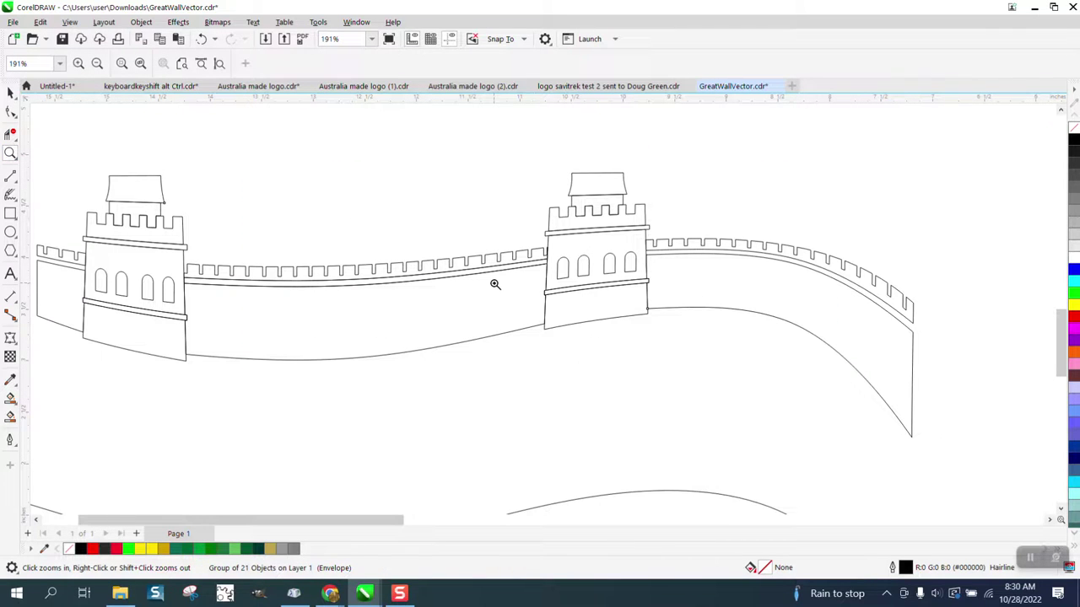